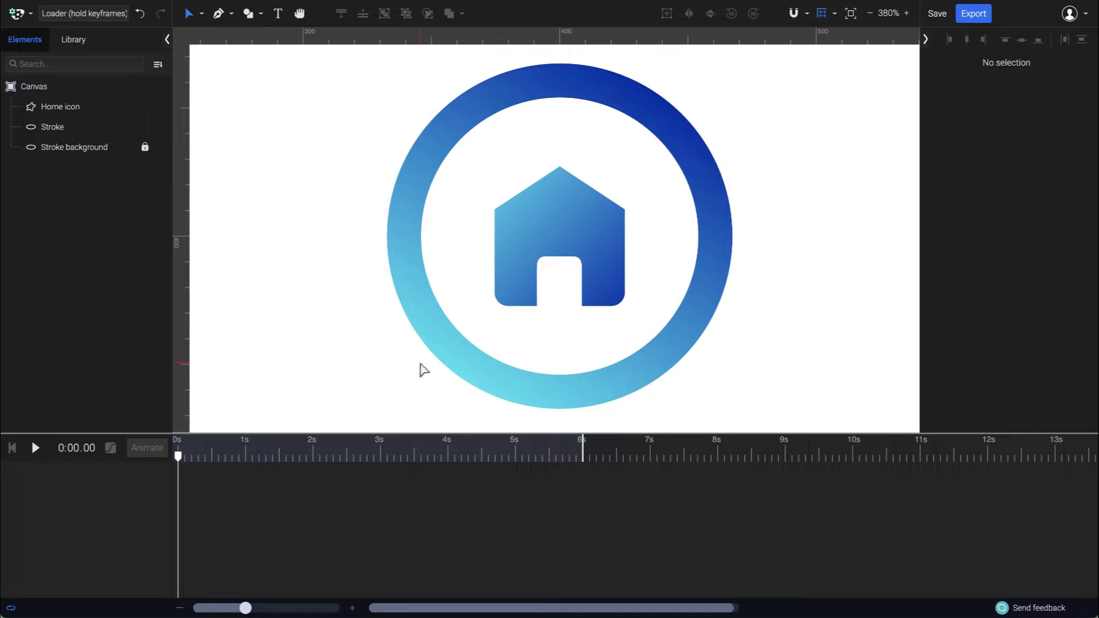
Select the gradient Stroke layer and move the playhead to 1 s
{"action": "left_click", "coordinate": [426, 332]}
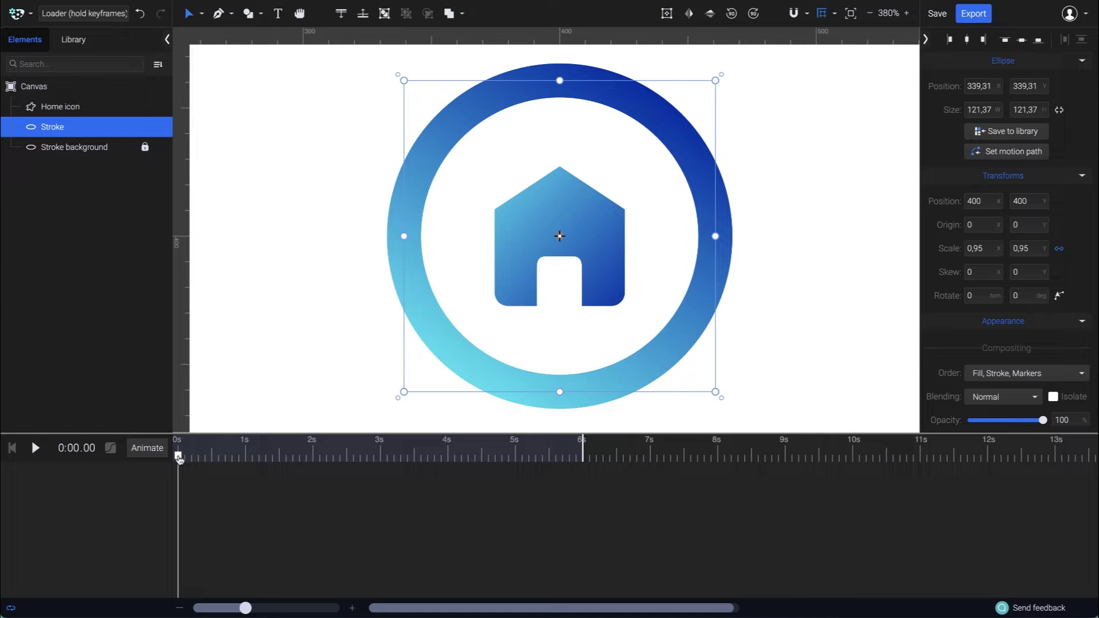
{"action": "left_click_drag", "start_coordinate": [178, 458], "coordinate": [247, 459]}
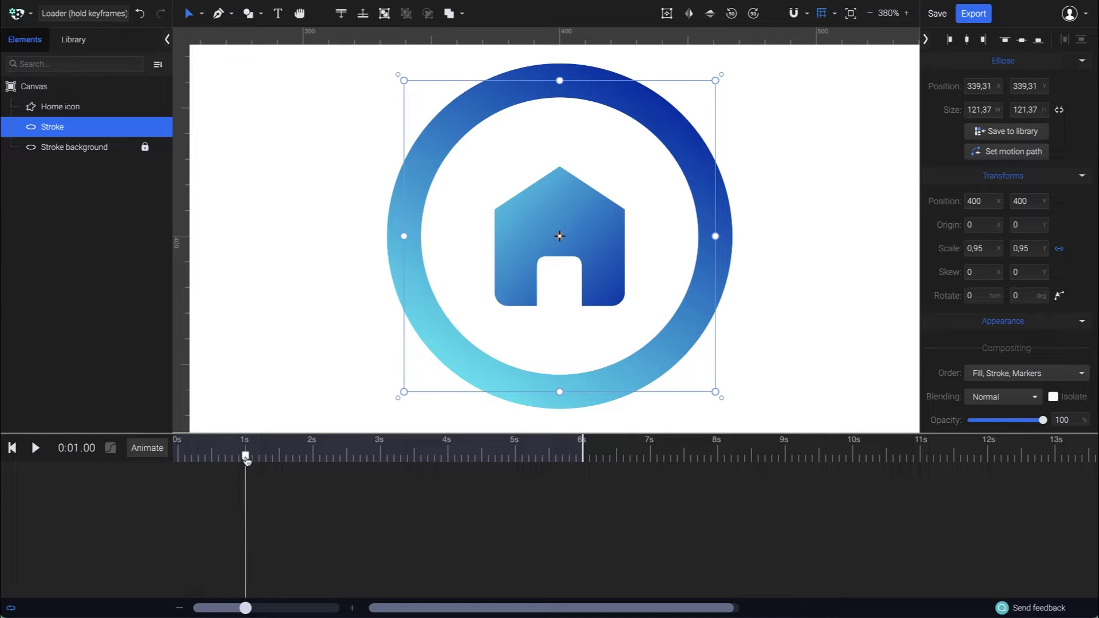
Add a Stroke offset keyframe at 1 s and copy the stroke length to Offset & Dashes
{"action": "left_click", "coordinate": [147, 452]}
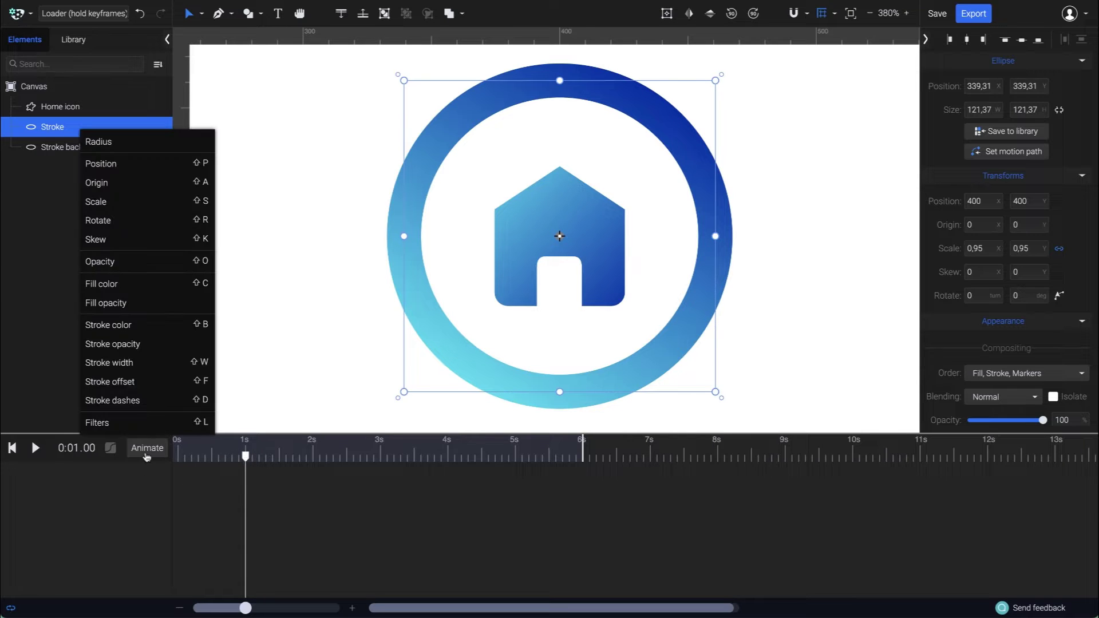
{"action": "left_click", "coordinate": [156, 383]}
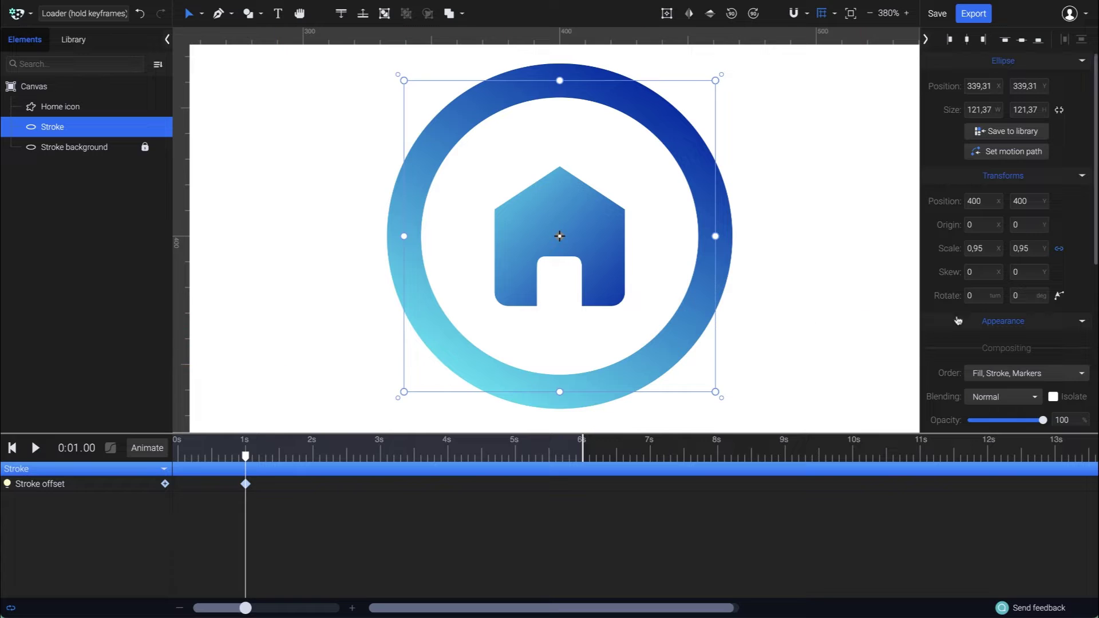
{"action": "scroll", "coordinate": [976, 321], "scroll_direction": "down", "scroll_amount": 4}
{"action": "scroll", "coordinate": [976, 321], "scroll_direction": "down", "scroll_amount": 1}
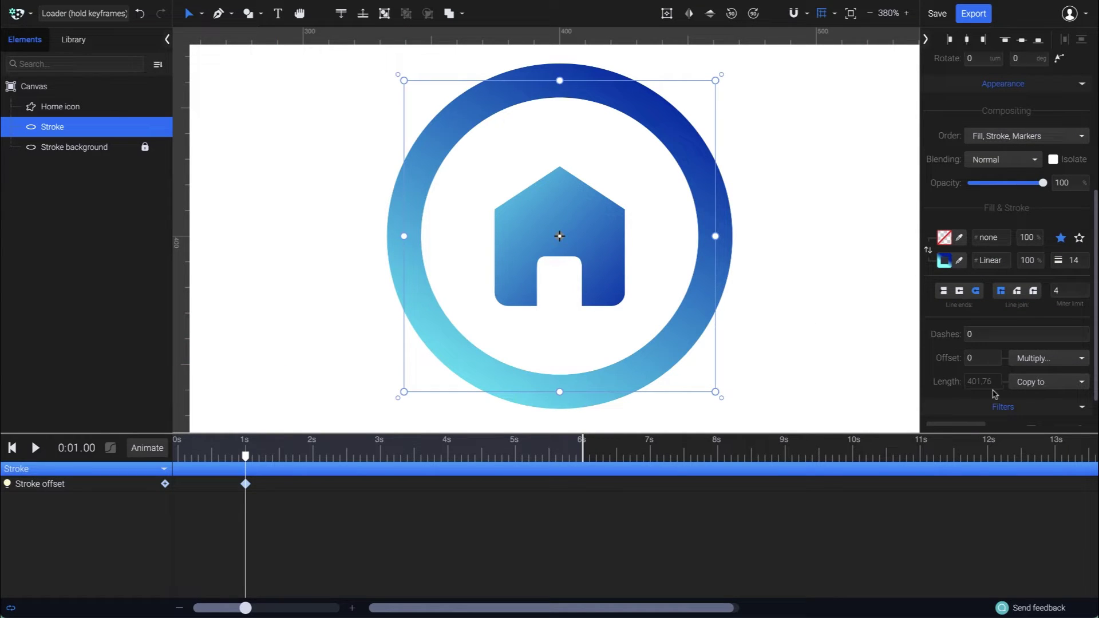
{"action": "left_click", "coordinate": [1065, 390]}
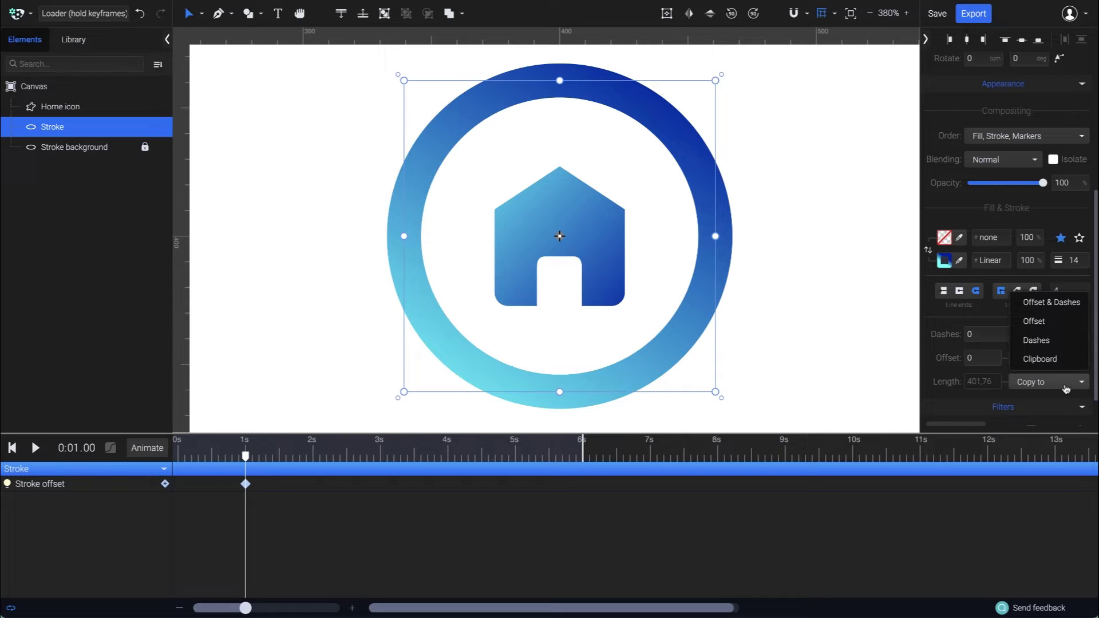
{"action": "left_click", "coordinate": [1074, 305]}
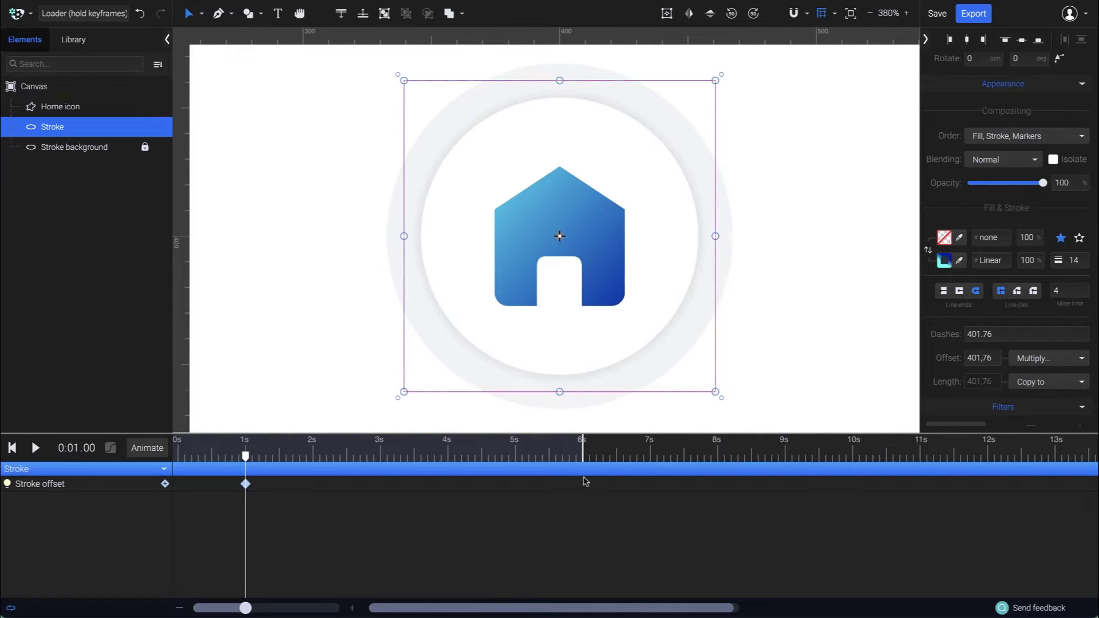
Set the Offset to 0 at 5 s, then rewind and play the draw-in preview
{"action": "left_click_drag", "start_coordinate": [246, 456], "coordinate": [515, 457]}
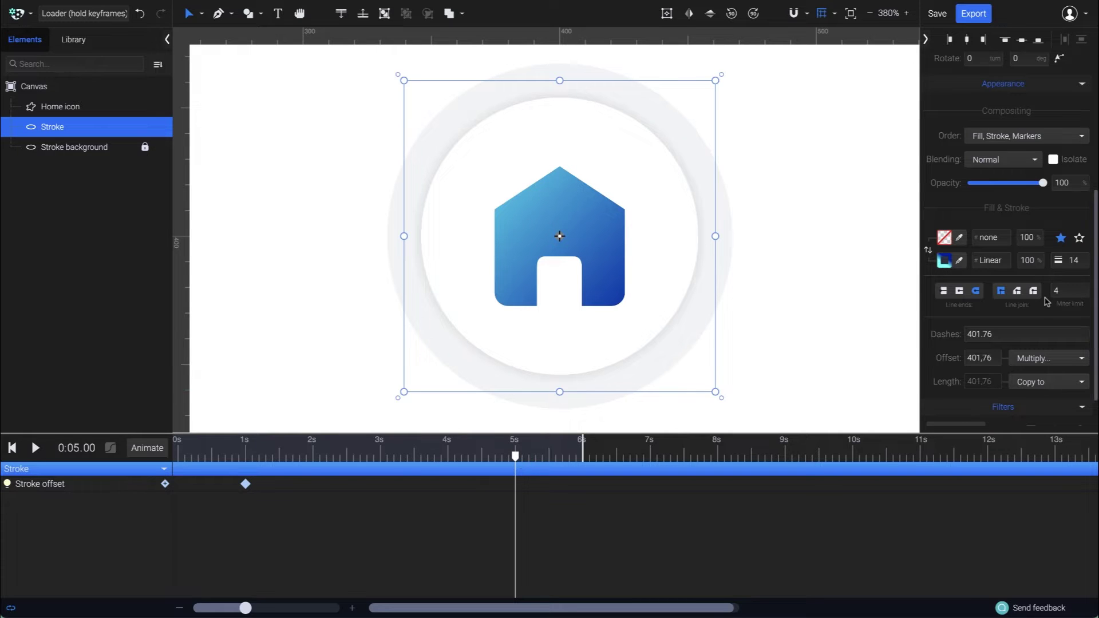
{"action": "scroll", "coordinate": [1047, 302], "scroll_direction": "down", "scroll_amount": 1}
{"action": "left_click_drag", "start_coordinate": [987, 317], "coordinate": [967, 320]}
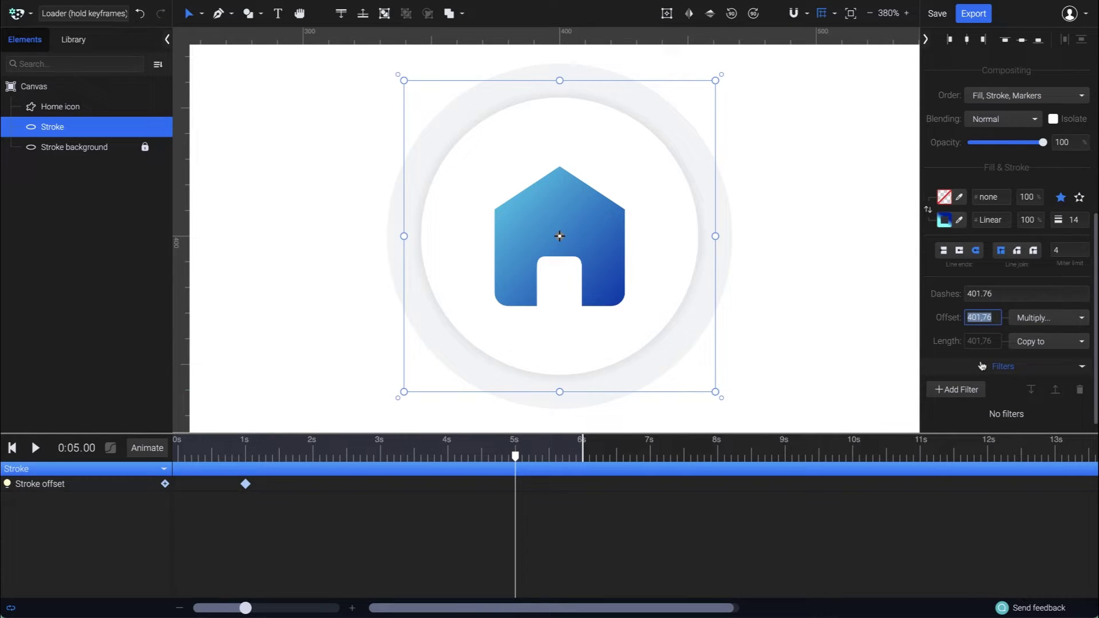
{"action": "type", "text": "0"}
{"action": "key", "text": "Return"}
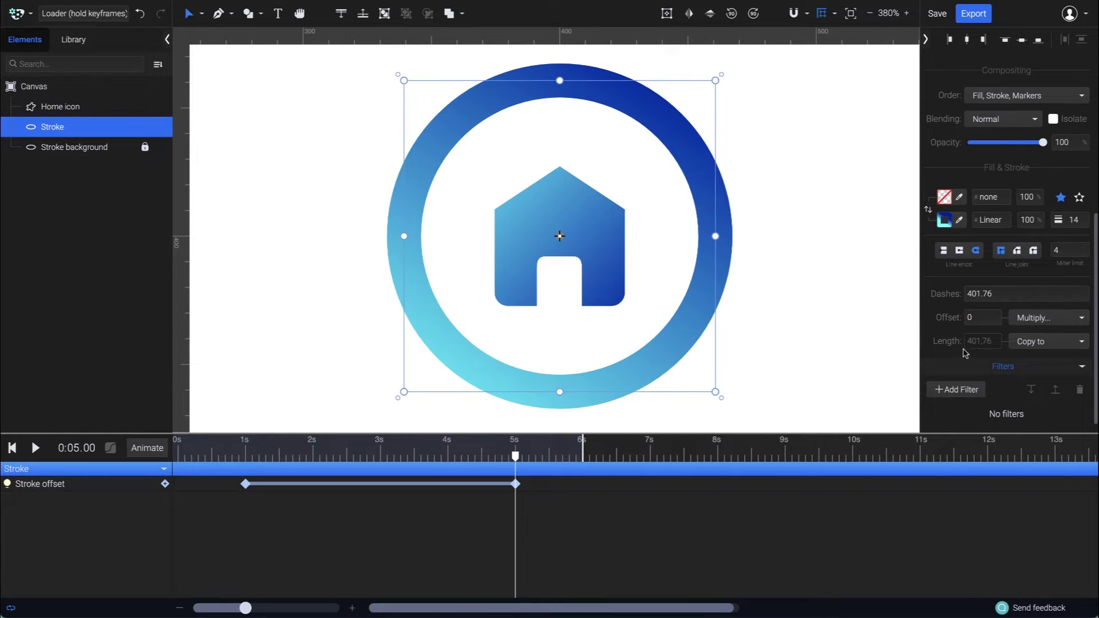
{"action": "left_click", "coordinate": [178, 458]}
{"action": "key", "text": "space"}
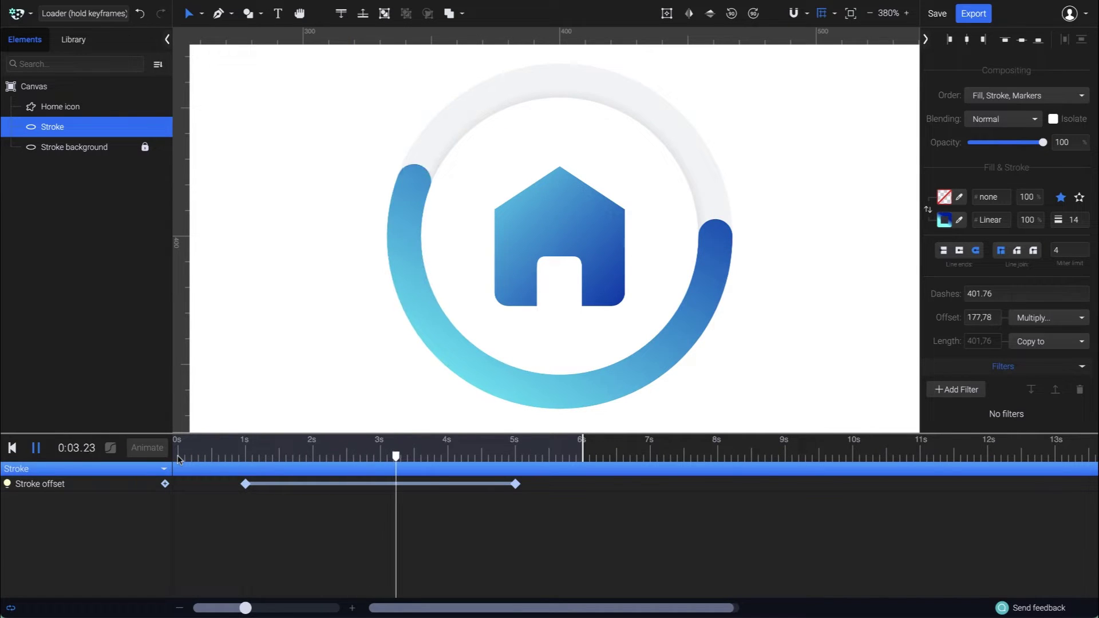
At 5 s, rotate the Stroke ellipse 90° counter-clockwise, then return the playhead to 1 s
{"action": "key", "text": "space"}
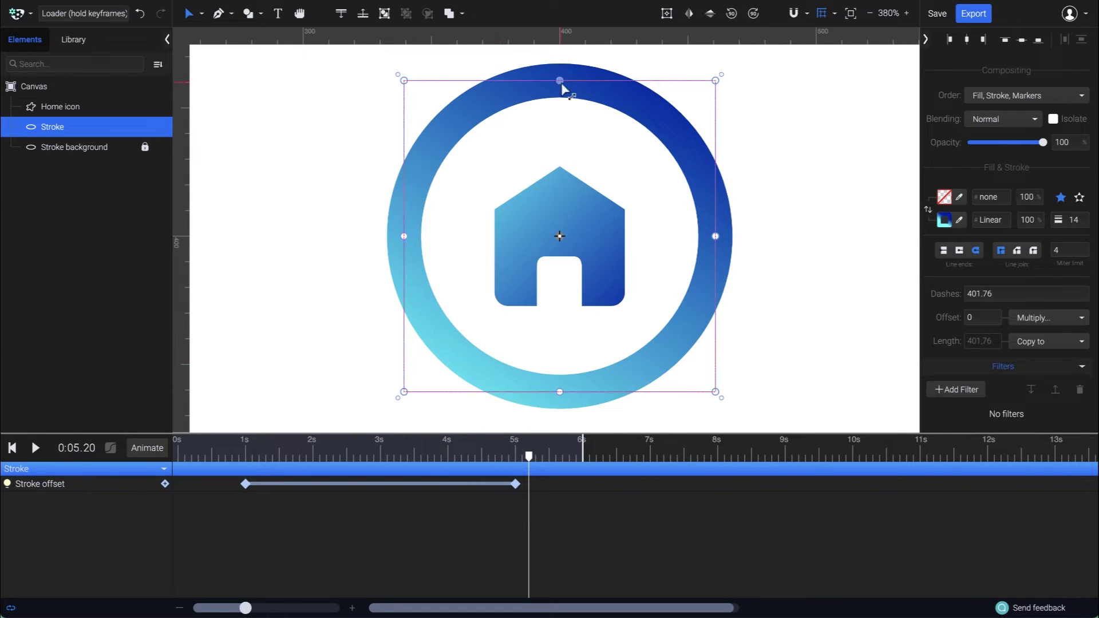
{"action": "mouse_move", "coordinate": [529, 457]}
{"action": "left_mouse_down"}
{"action": "mouse_move", "coordinate": [249, 458]}
{"action": "mouse_move", "coordinate": [280, 461]}
{"action": "left_mouse_up"}
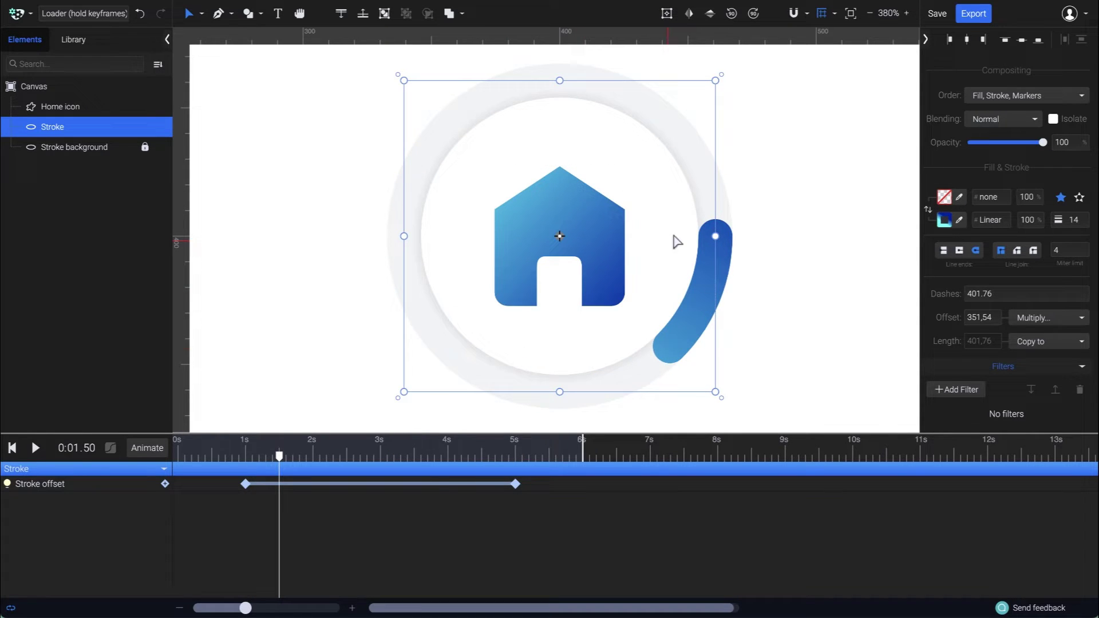
{"action": "mouse_move", "coordinate": [722, 80]}
{"action": "left_mouse_down"}
{"action": "mouse_move", "coordinate": [618, 81]}
{"action": "mouse_move", "coordinate": [501, 103]}
{"action": "mouse_move", "coordinate": [431, 141]}
{"action": "left_mouse_up"}
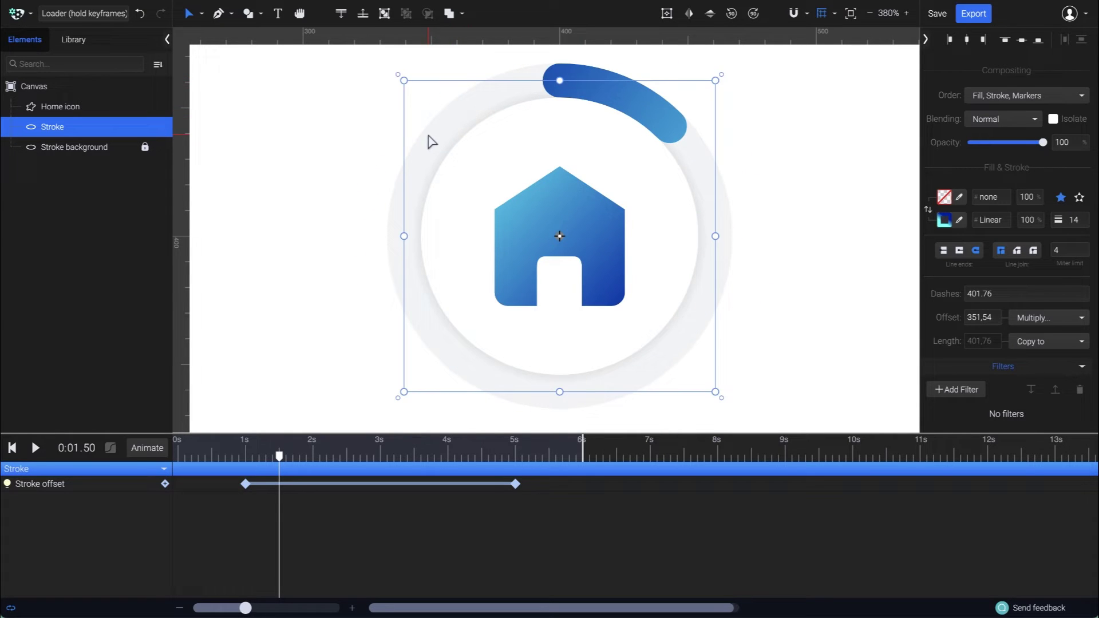
{"action": "mouse_move", "coordinate": [279, 458]}
{"action": "left_mouse_down"}
{"action": "mouse_move", "coordinate": [258, 458]}
{"action": "mouse_move", "coordinate": [248, 474]}
{"action": "left_mouse_up"}
Give the 1 s Stroke offset keyframe Step End easing
{"action": "left_click", "coordinate": [246, 484]}
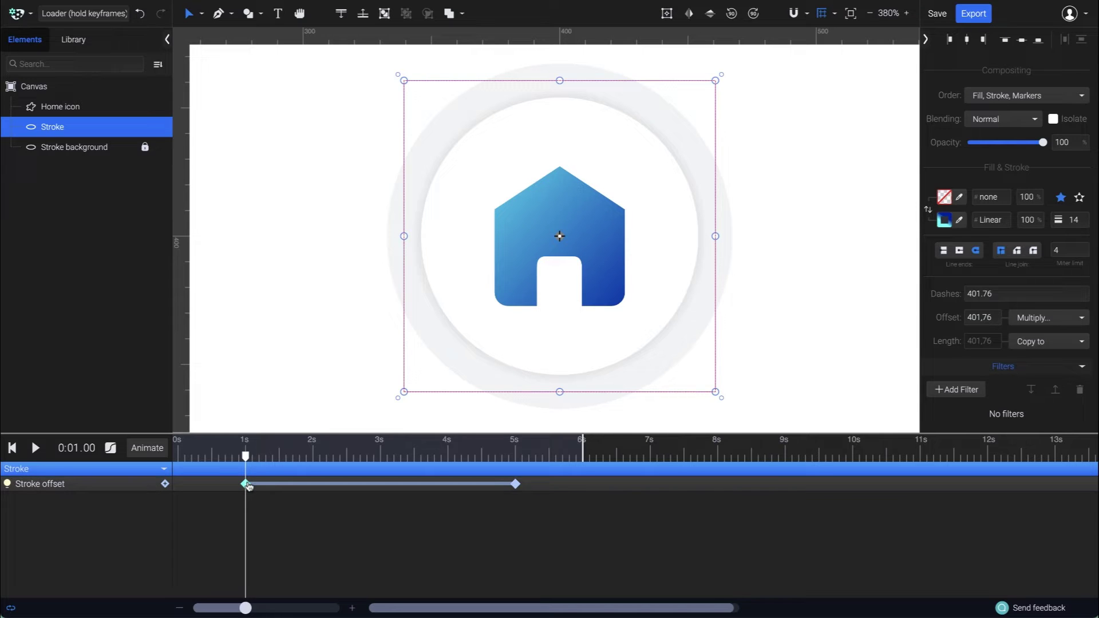
{"action": "left_click", "coordinate": [110, 448]}
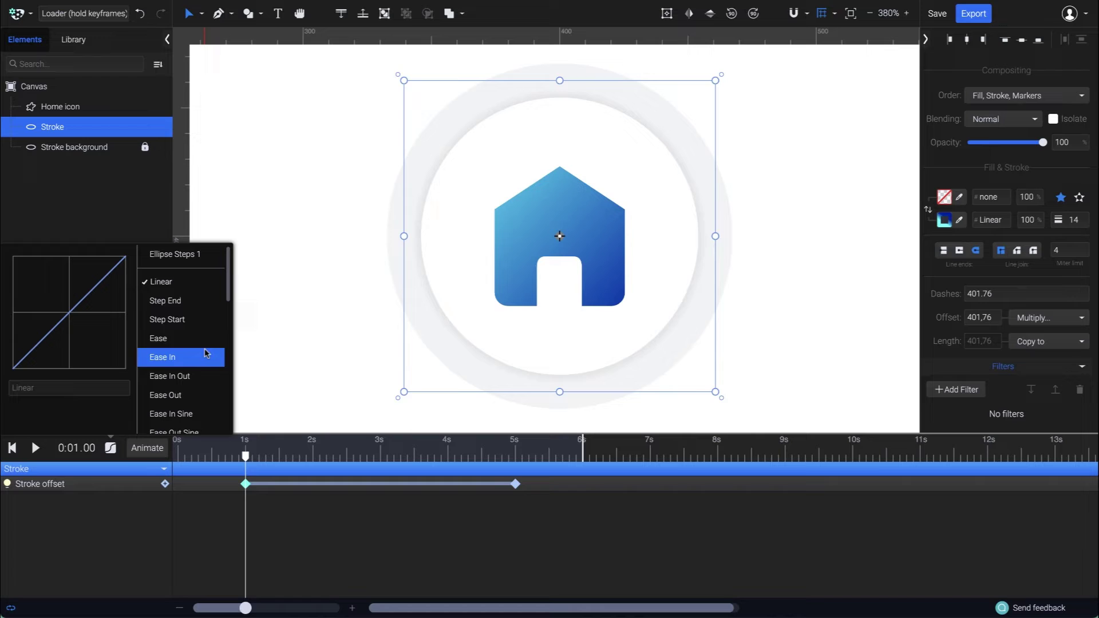
{"action": "left_click", "coordinate": [205, 304]}
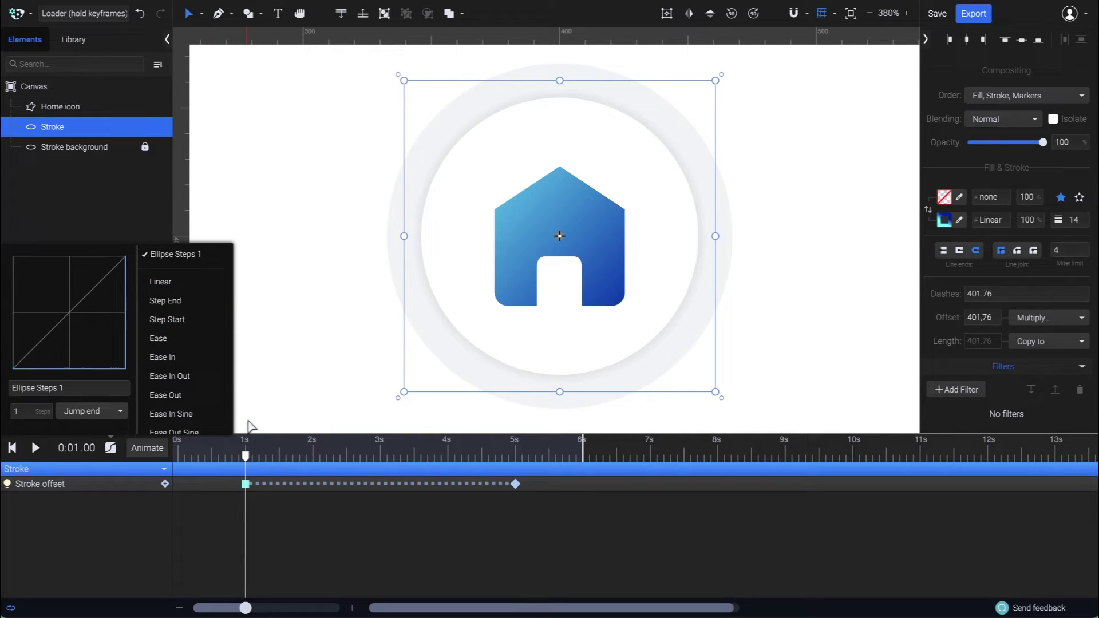
{"action": "left_click", "coordinate": [248, 458]}
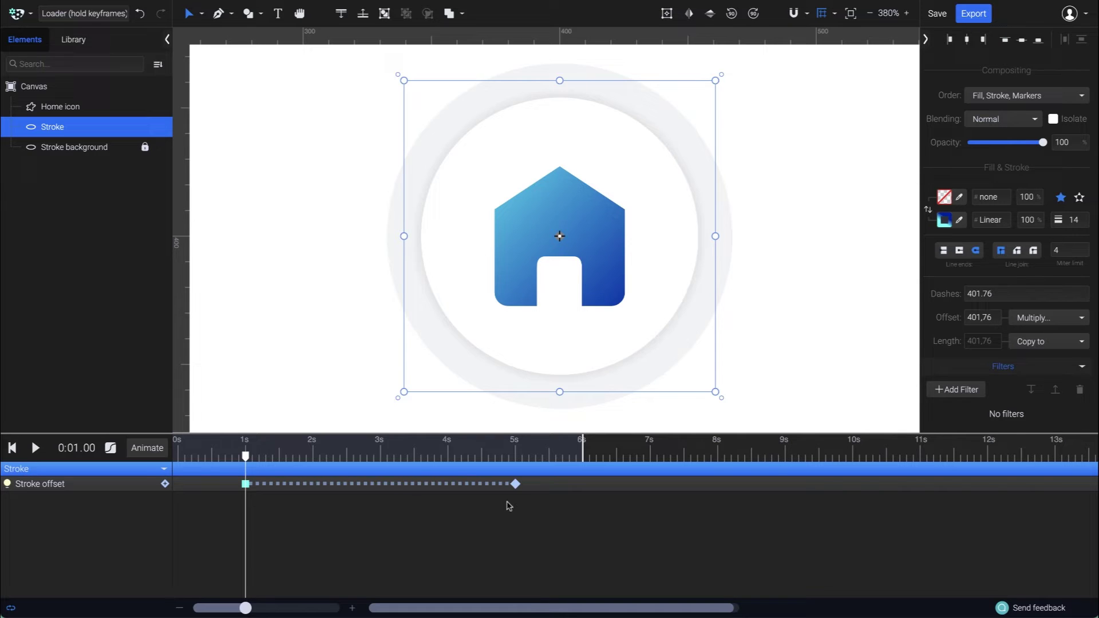
Preview the animation and scrub to 1.5 s to check the hold
{"action": "left_click", "coordinate": [37, 449]}
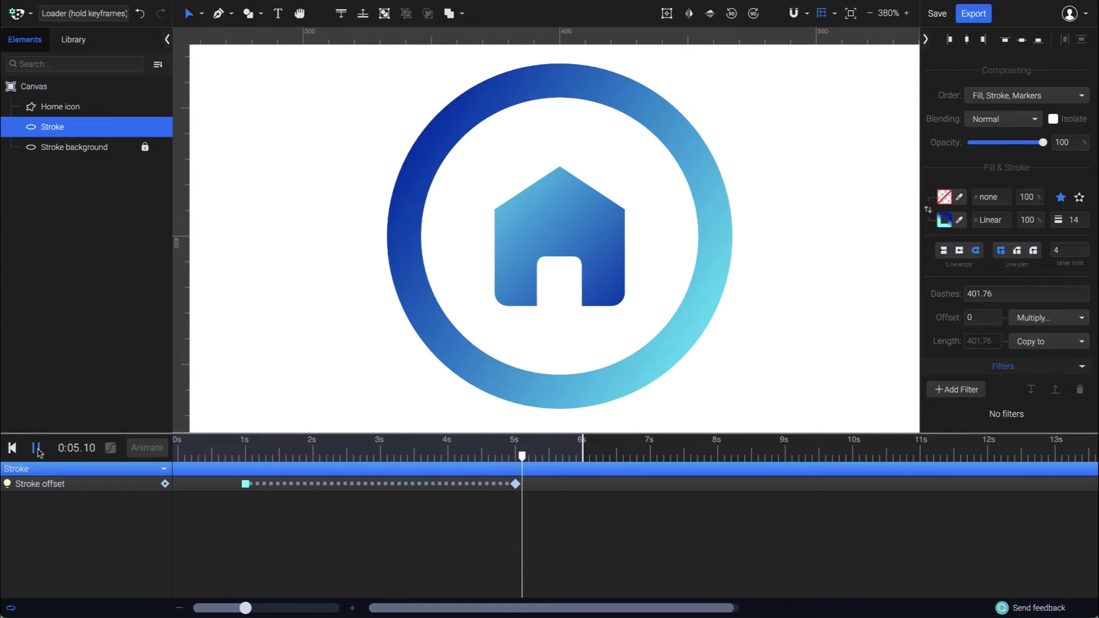
{"action": "left_click", "coordinate": [37, 449]}
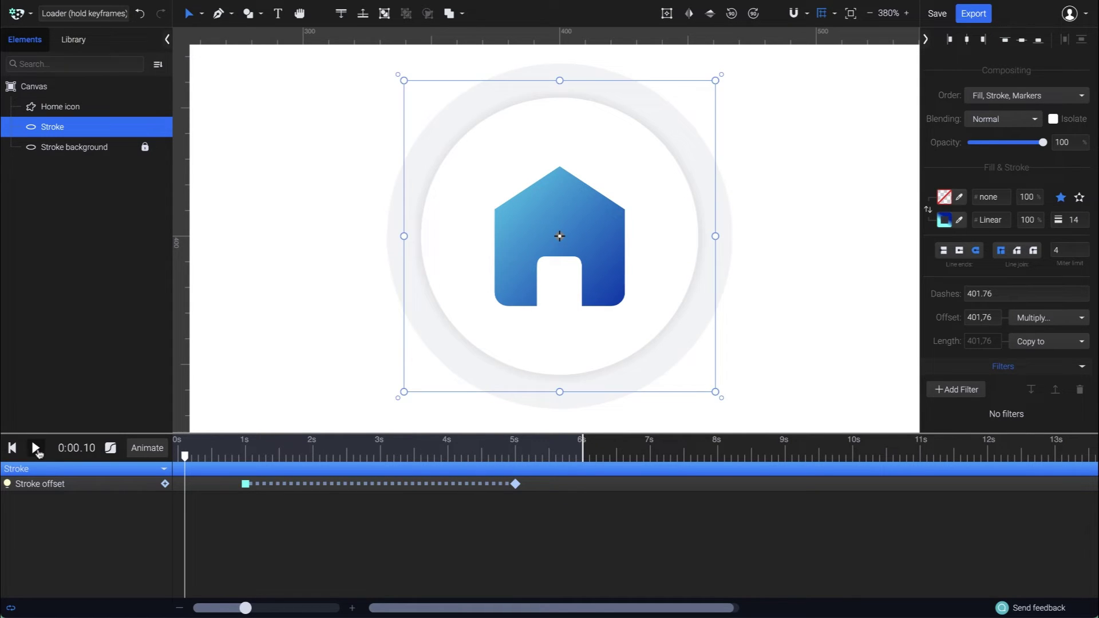
{"action": "left_click_drag", "start_coordinate": [186, 457], "coordinate": [281, 458]}
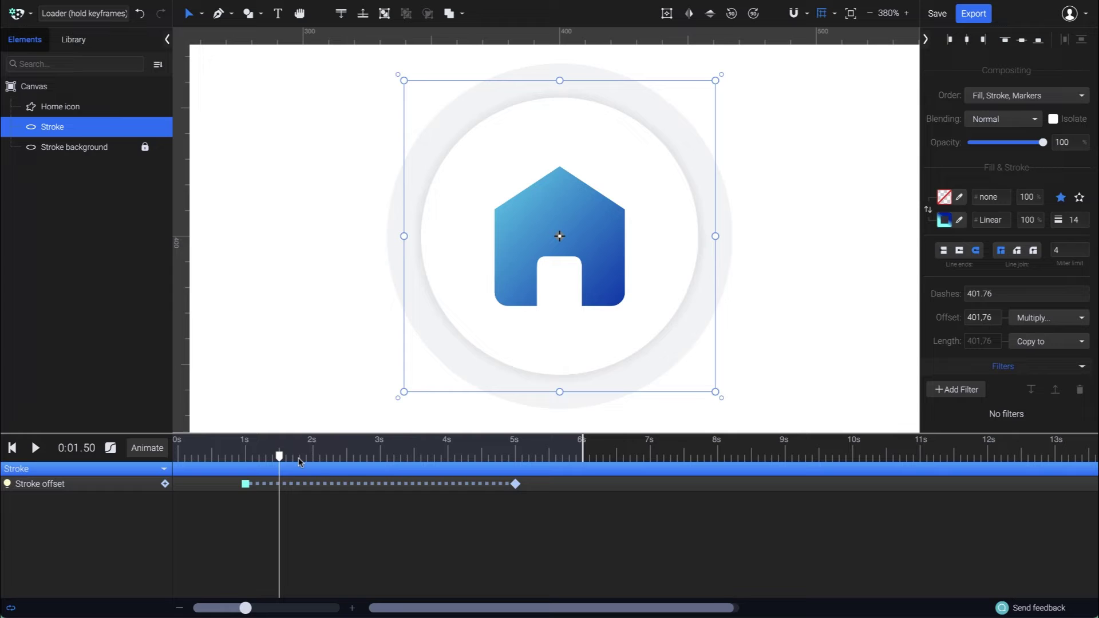
Undo the stepped easing and add Stroke offset keyframes at 1.5 s and 2 s
{"action": "left_click", "coordinate": [140, 13]}
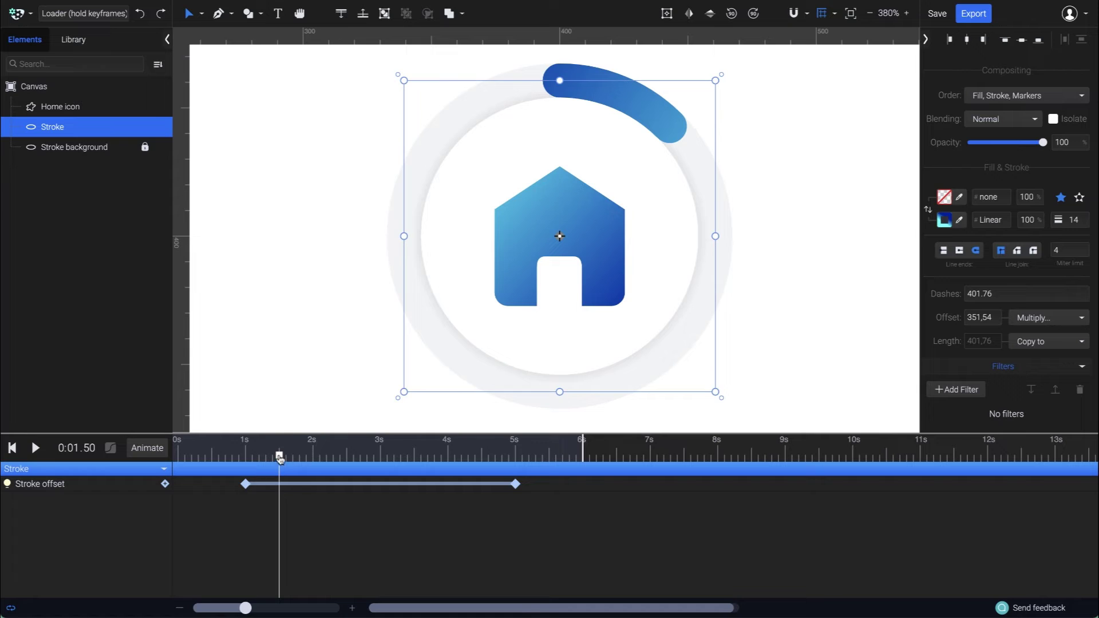
{"action": "mouse_move", "coordinate": [280, 456]}
{"action": "left_mouse_down"}
{"action": "mouse_move", "coordinate": [473, 458]}
{"action": "mouse_move", "coordinate": [281, 458]}
{"action": "left_mouse_up"}
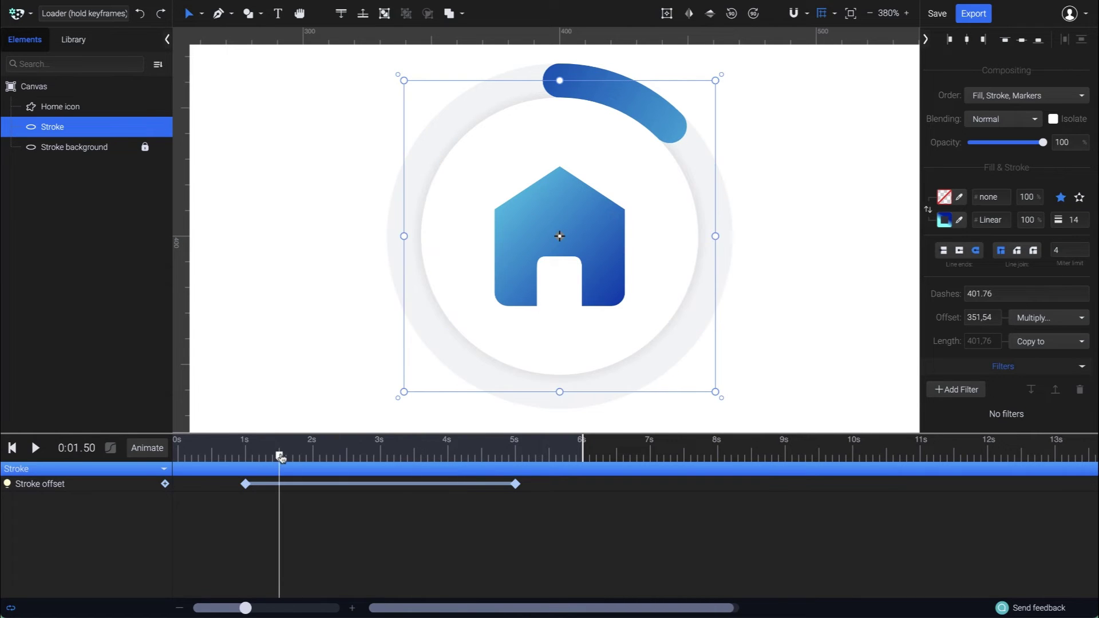
{"action": "left_click", "coordinate": [166, 485]}
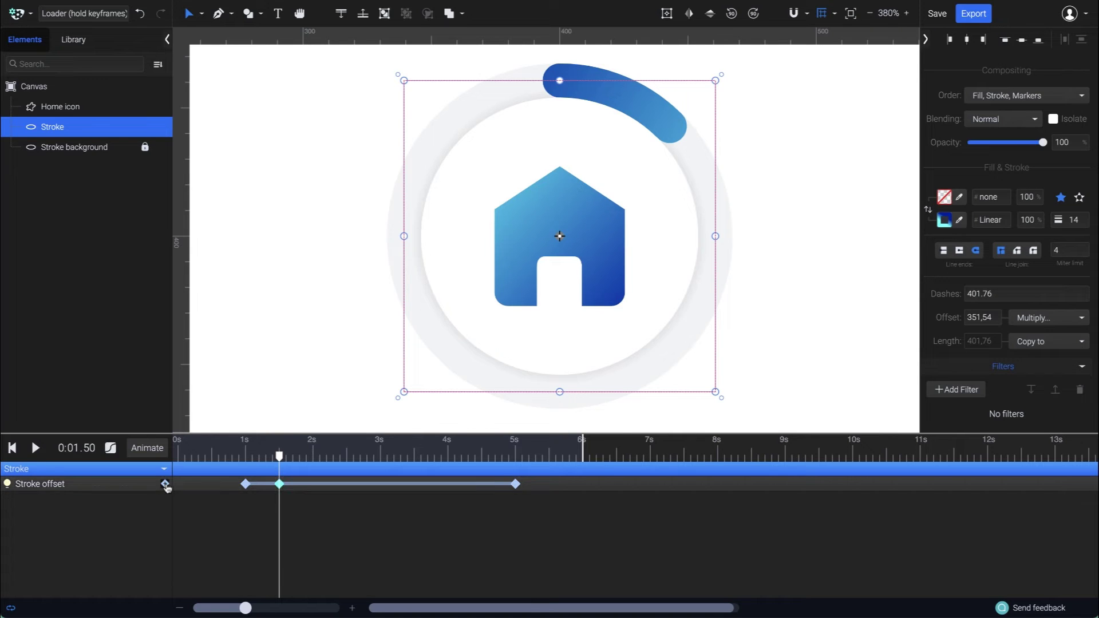
{"action": "left_click", "coordinate": [313, 457]}
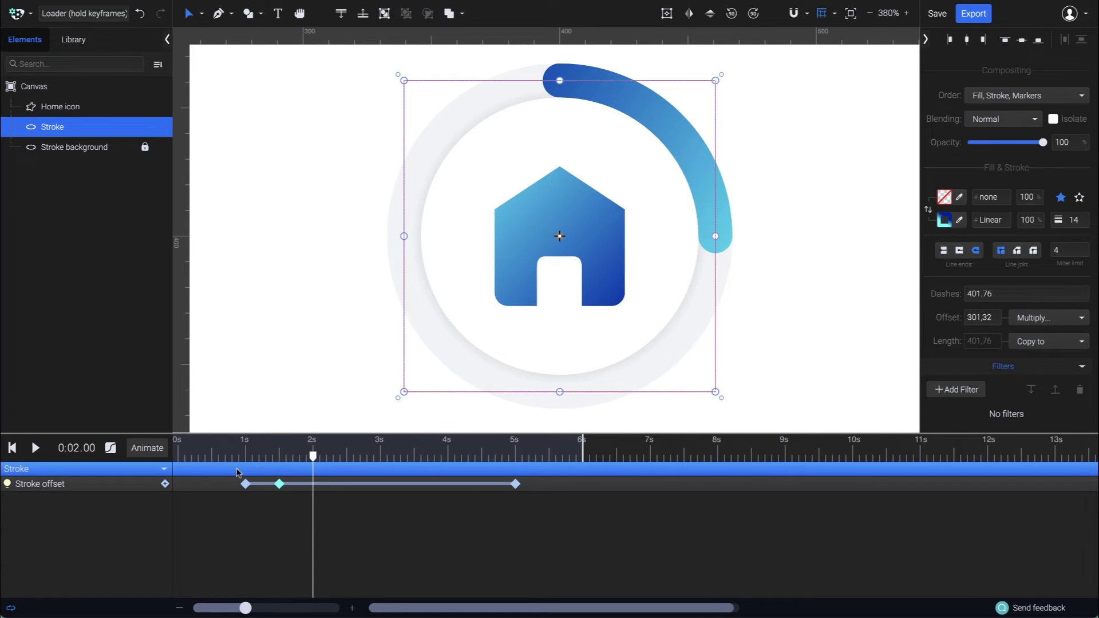
{"action": "left_click", "coordinate": [165, 485]}
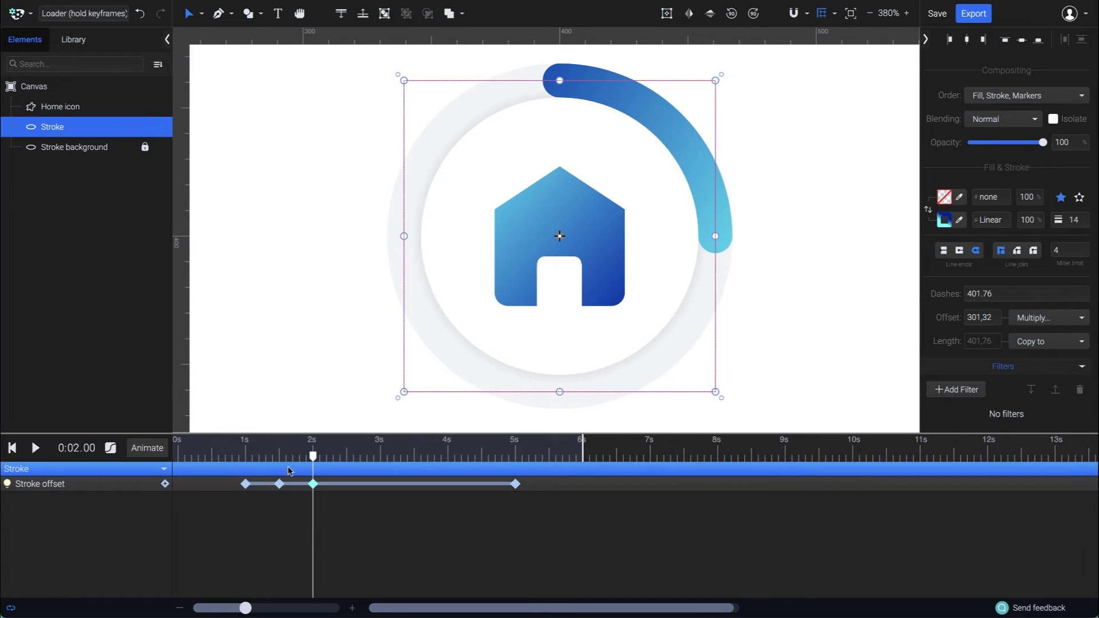
Add Stroke offset keyframes at 2.5, 3, 3.5, 4 and 4.5 s
{"action": "left_click", "coordinate": [347, 457]}
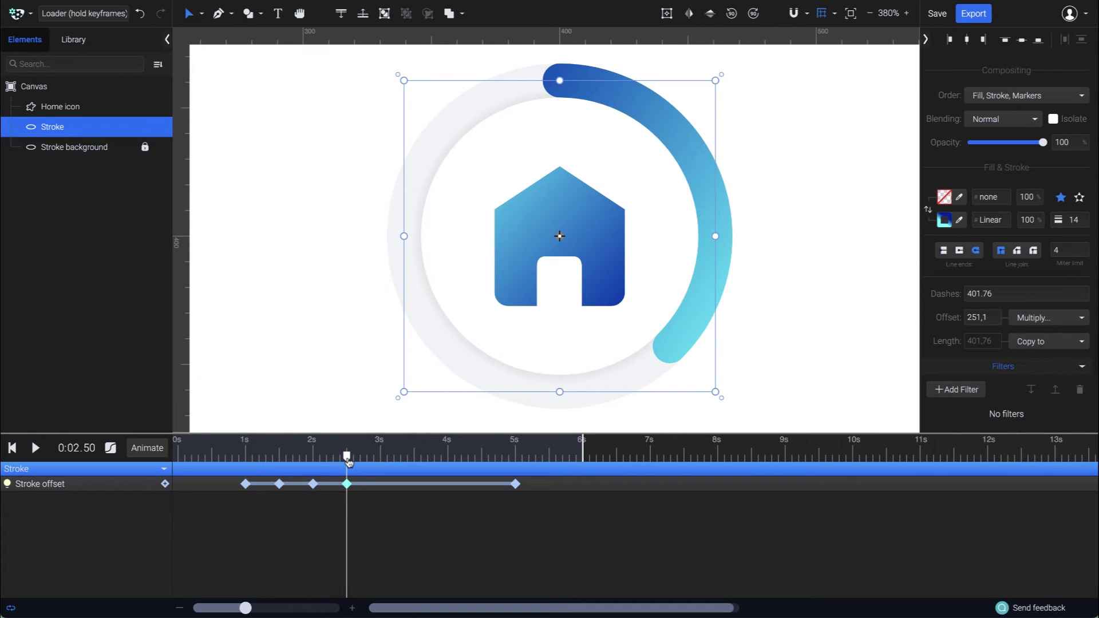
{"action": "left_click", "coordinate": [381, 457]}
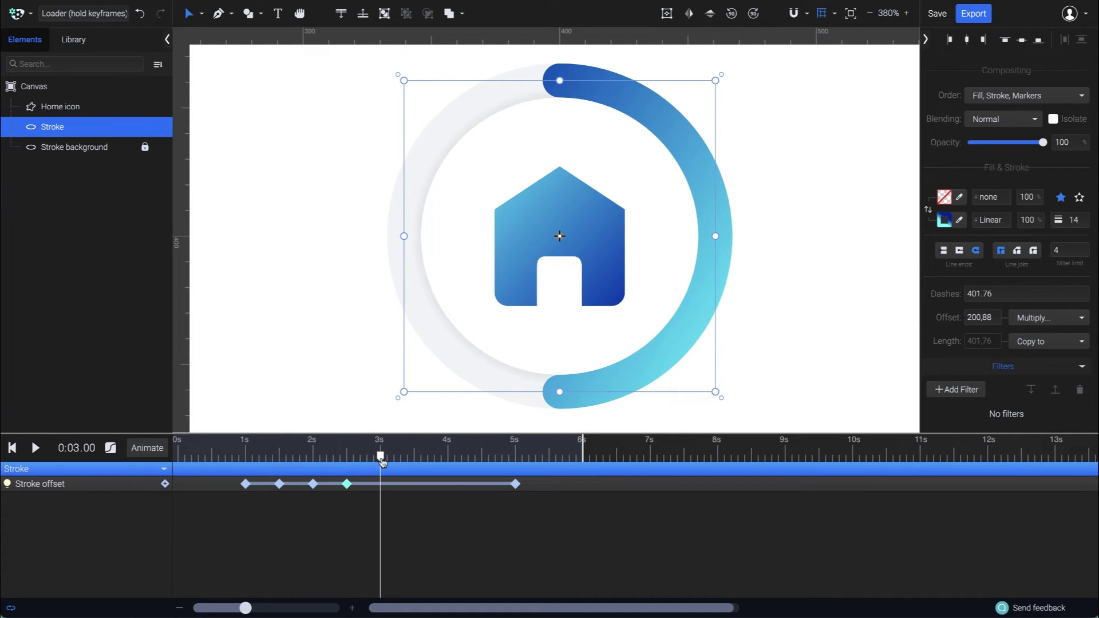
{"action": "left_click", "coordinate": [414, 456]}
{"action": "left_click", "coordinate": [448, 458]}
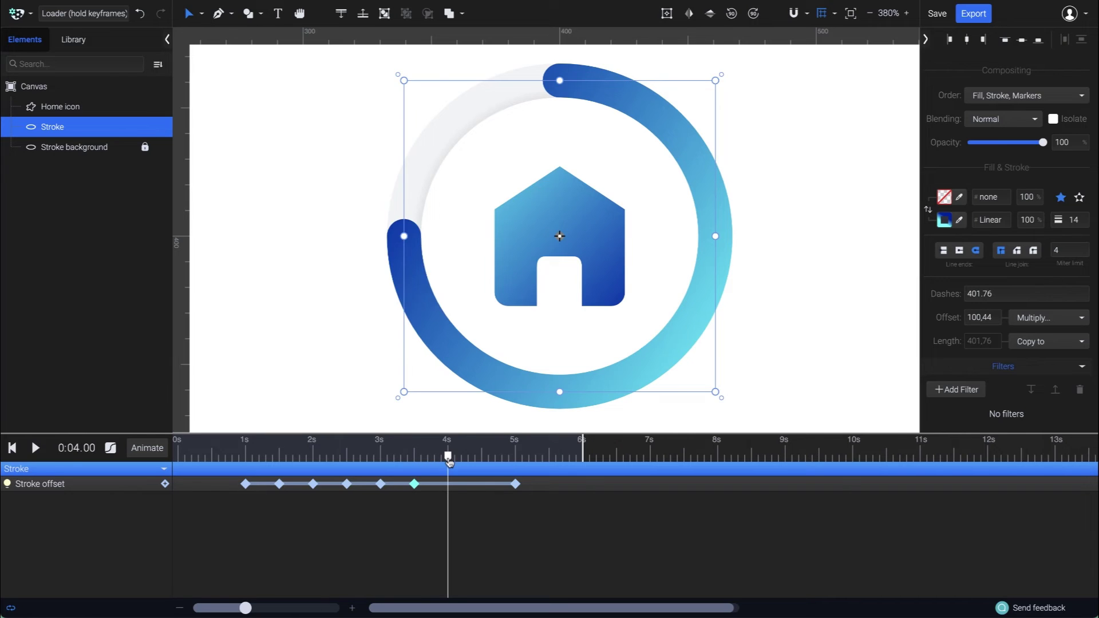
{"action": "left_click", "coordinate": [484, 461]}
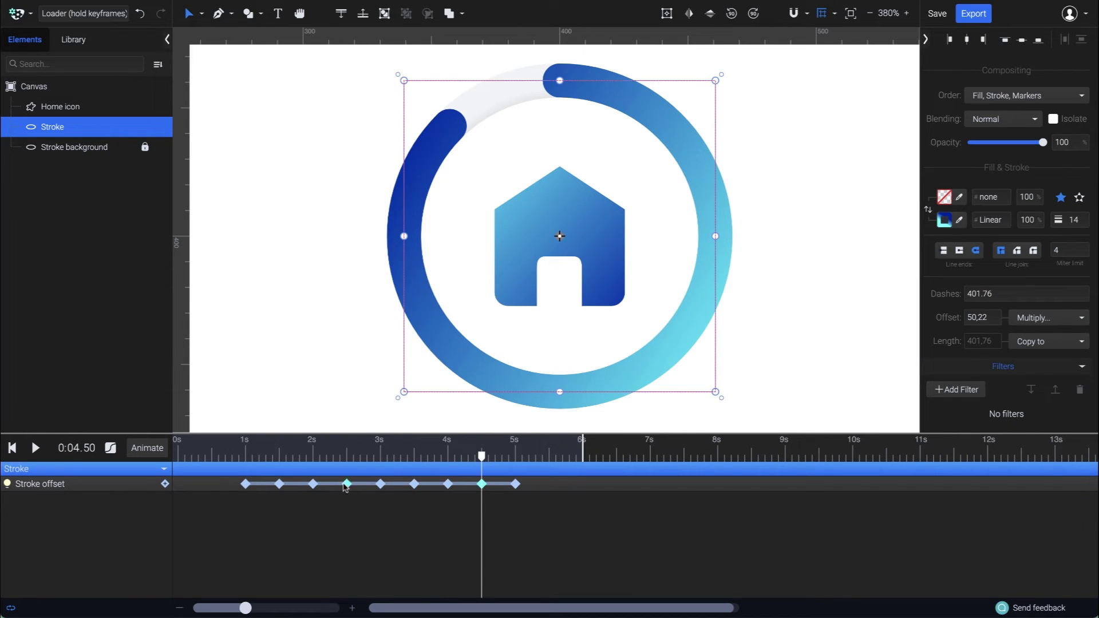
Return to 1 s and preview the animation
{"action": "left_click", "coordinate": [247, 458]}
{"action": "key", "text": "space"}
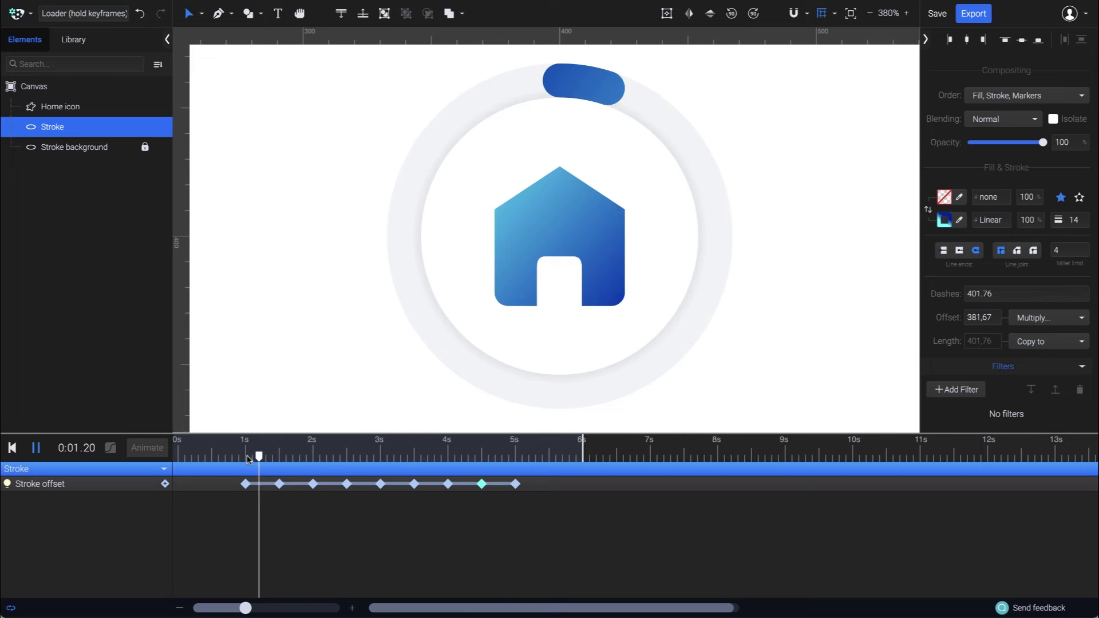
{"action": "key", "text": "space"}
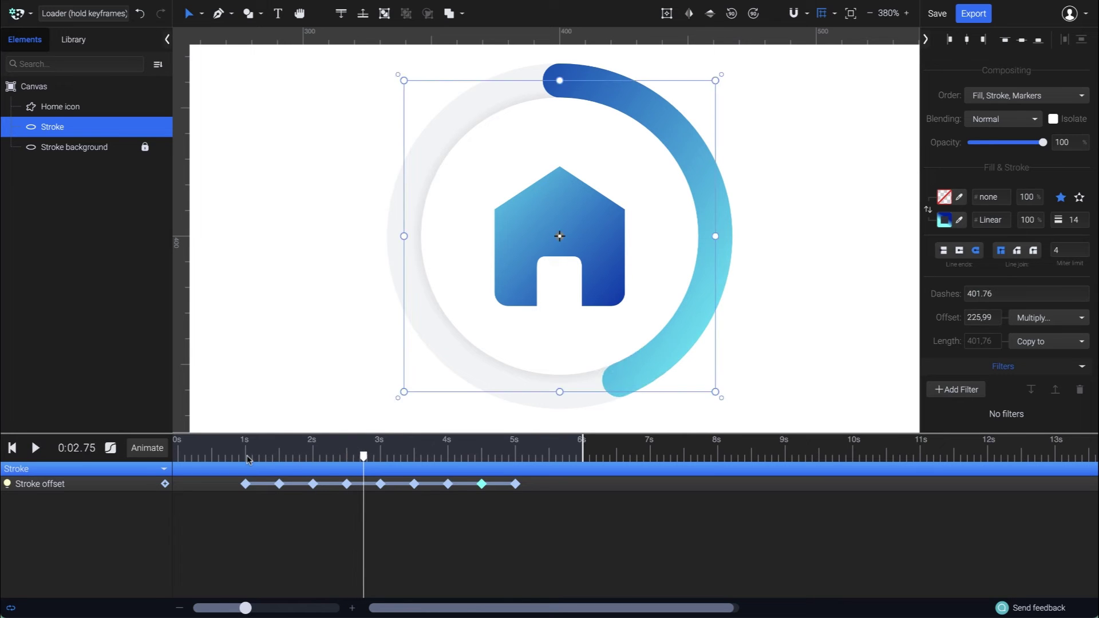
{"action": "left_click", "coordinate": [246, 455]}
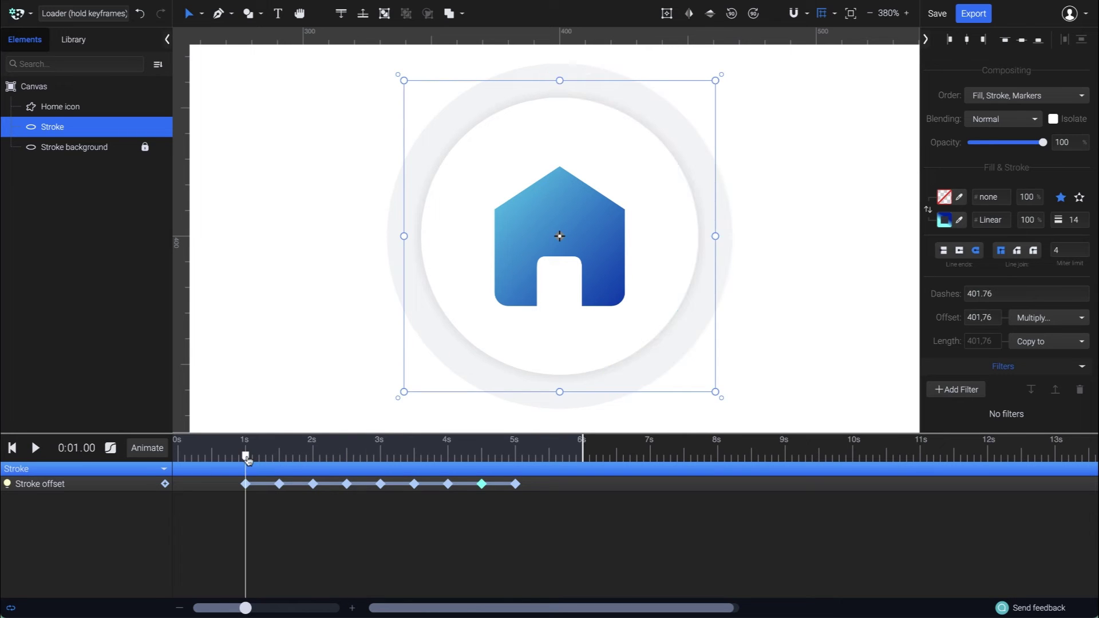
Apply Step End easing to all nine Stroke offset keyframes and preview from 0 s
{"action": "left_click", "coordinate": [144, 486]}
{"action": "left_click", "coordinate": [110, 448]}
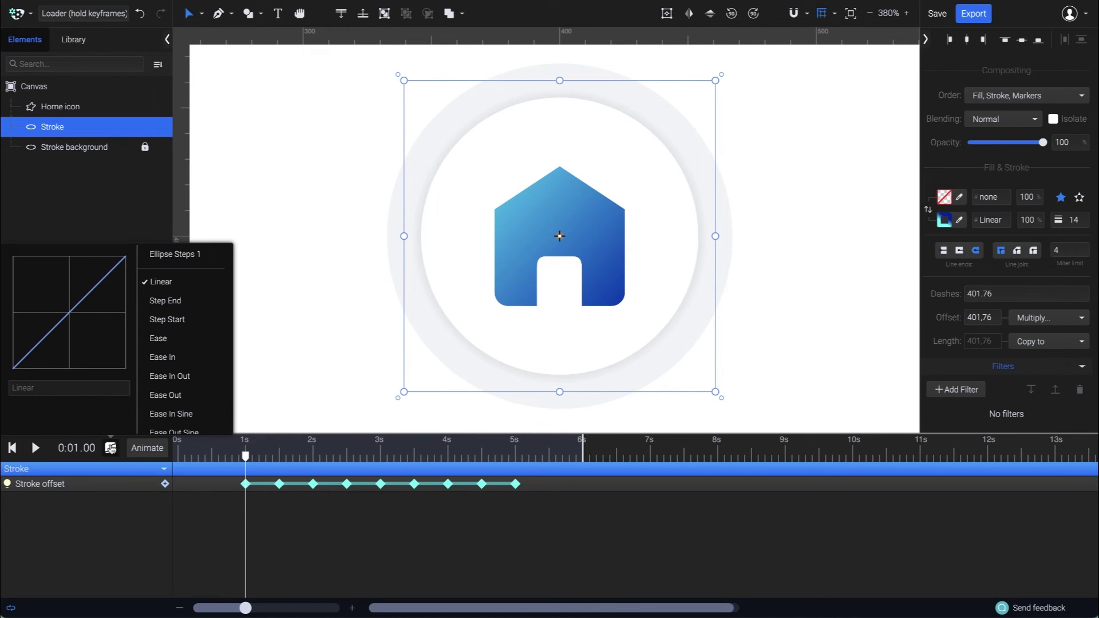
{"action": "left_click", "coordinate": [204, 302]}
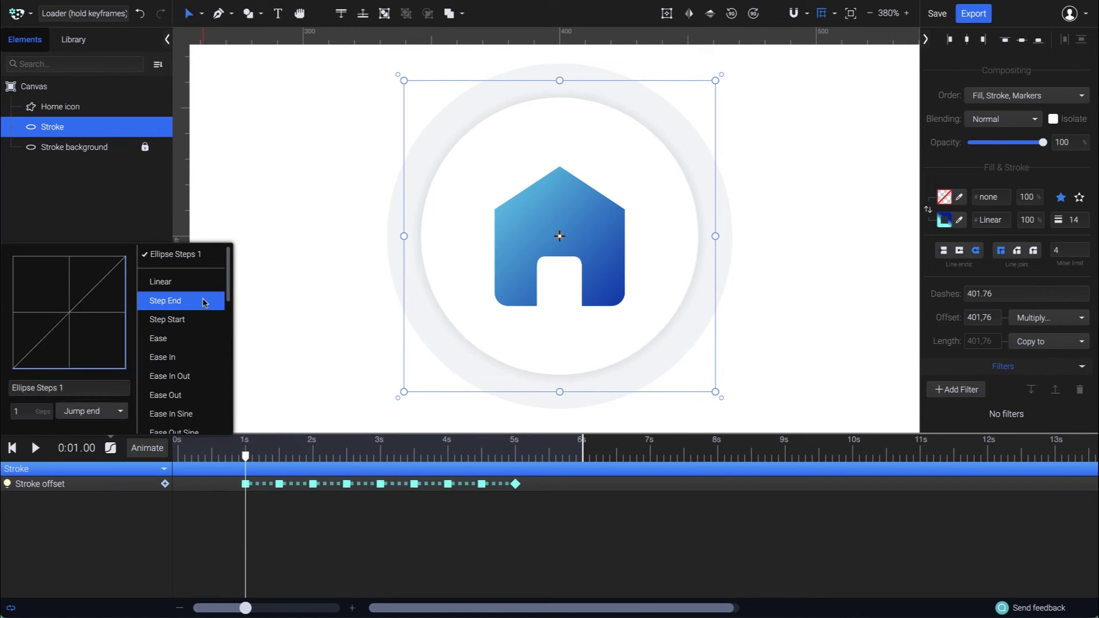
{"action": "left_click", "coordinate": [11, 448]}
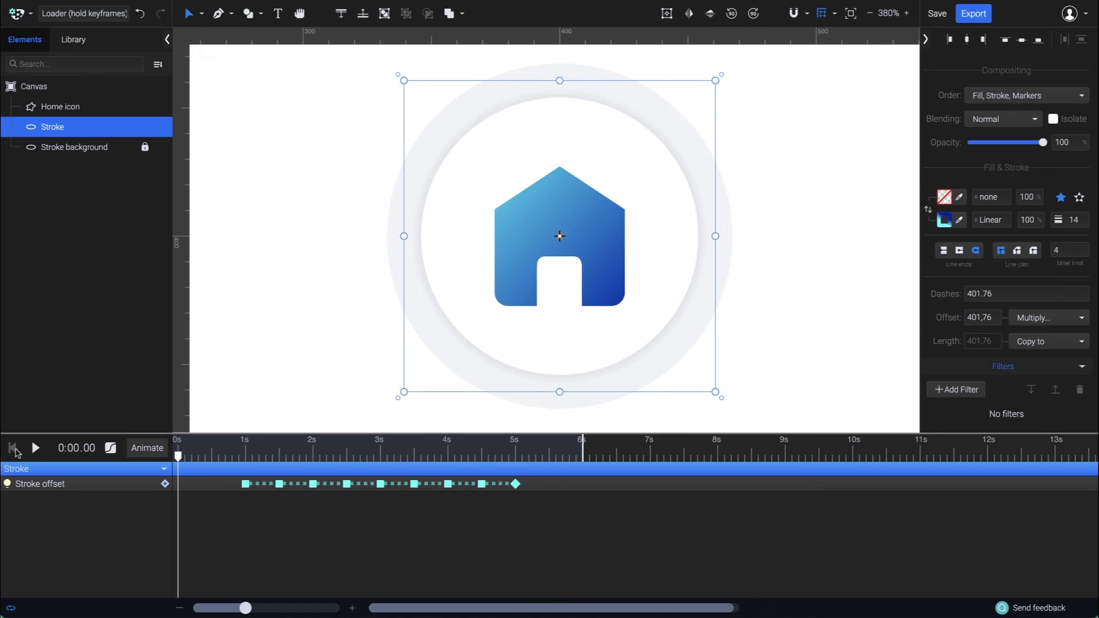
{"action": "left_click", "coordinate": [35, 448]}
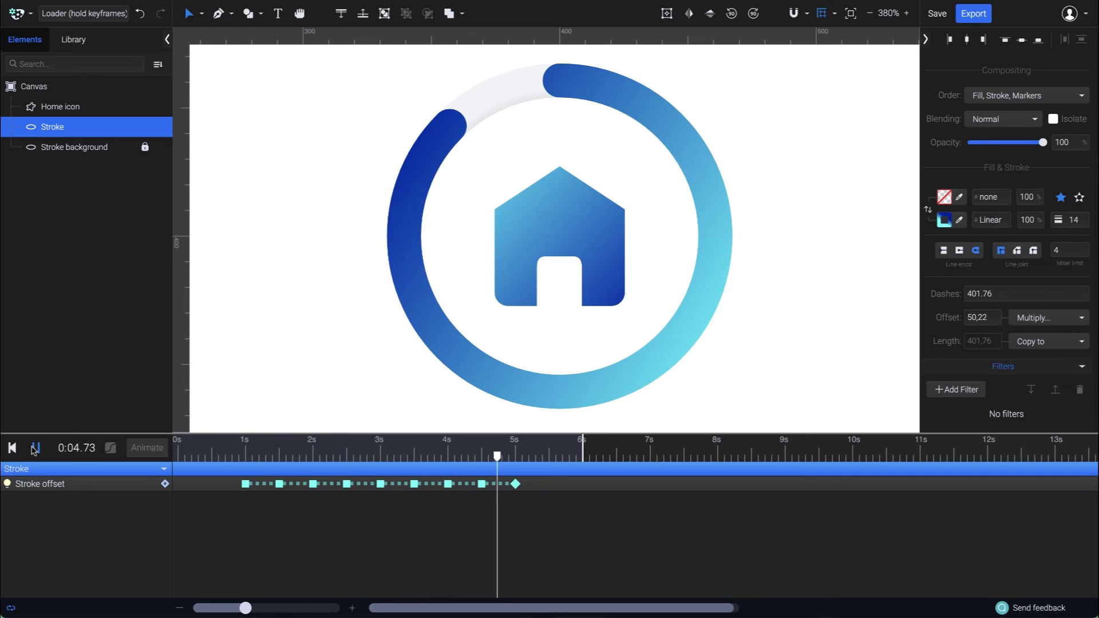
{"action": "left_click", "coordinate": [34, 449]}
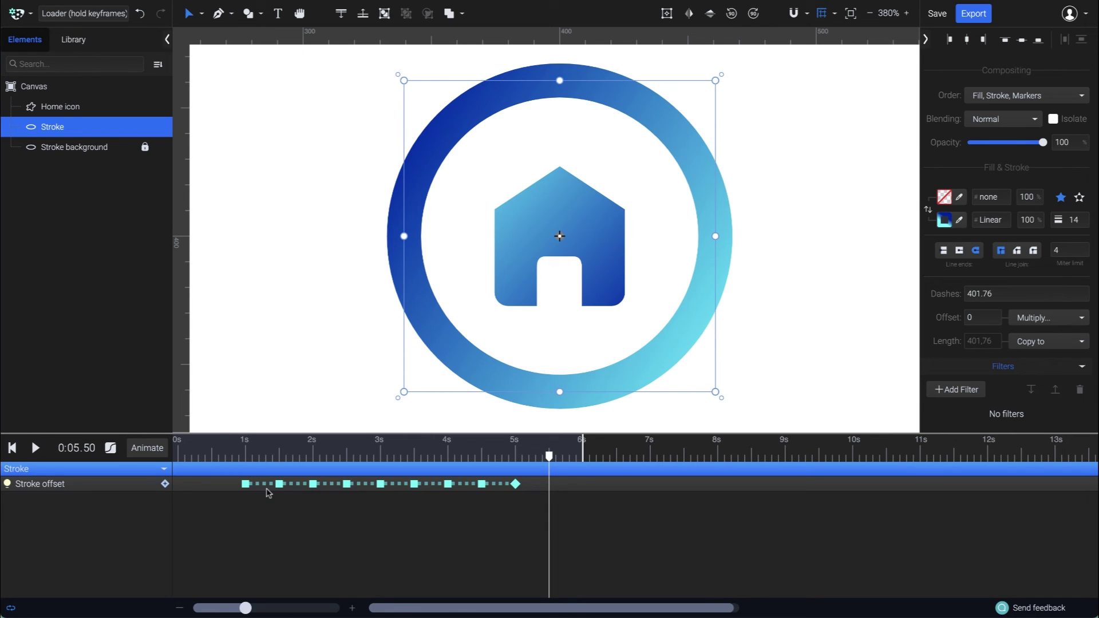
Set the Stroke ring's rotation to 90° at 5 s, then play from the start
{"action": "left_click", "coordinate": [247, 458]}
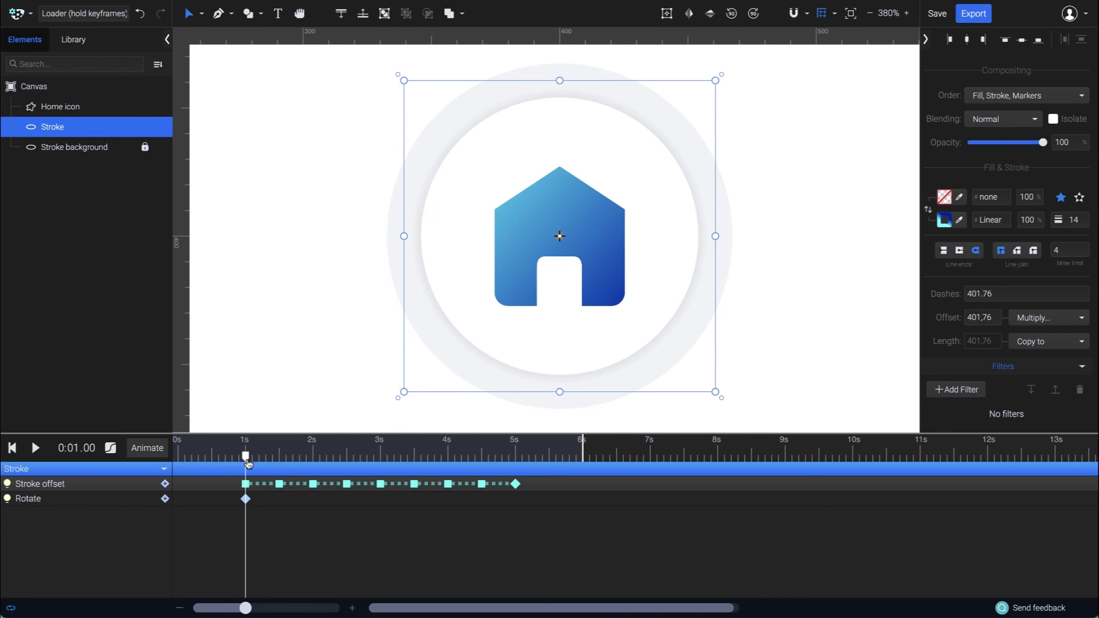
{"action": "left_click_drag", "start_coordinate": [246, 458], "coordinate": [515, 457]}
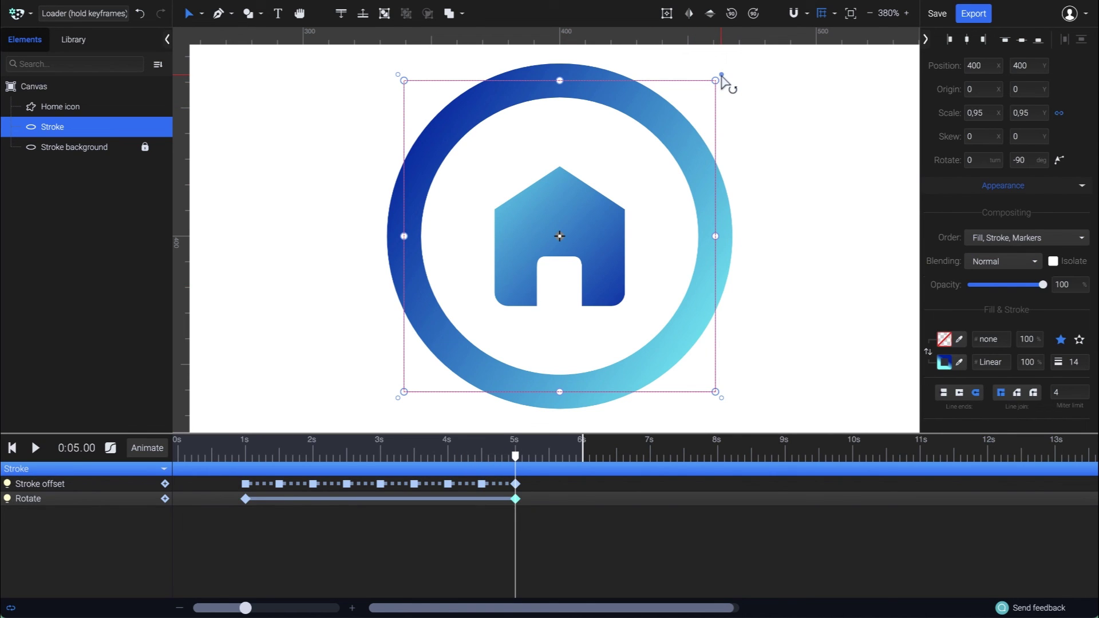
{"action": "mouse_move", "coordinate": [726, 81]}
{"action": "left_mouse_down"}
{"action": "mouse_move", "coordinate": [767, 155]}
{"action": "mouse_move", "coordinate": [783, 282]}
{"action": "mouse_move", "coordinate": [774, 388]}
{"action": "mouse_move", "coordinate": [737, 446]}
{"action": "left_mouse_up"}
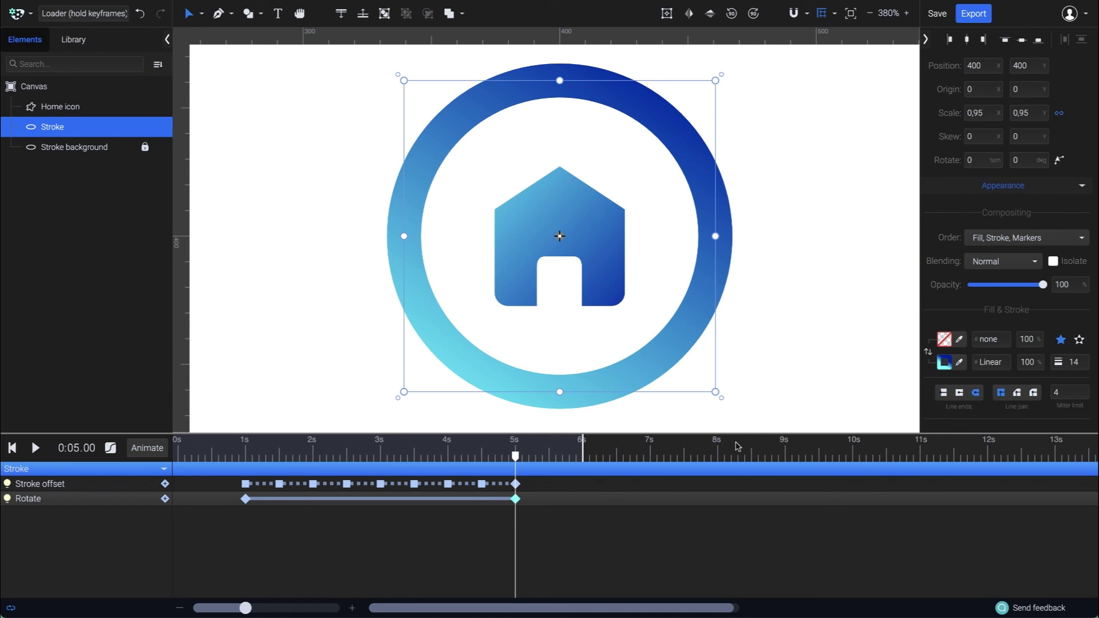
{"action": "mouse_move", "coordinate": [724, 405]}
{"action": "left_mouse_down"}
{"action": "mouse_move", "coordinate": [561, 452]}
{"action": "mouse_move", "coordinate": [351, 428]}
{"action": "left_mouse_up"}
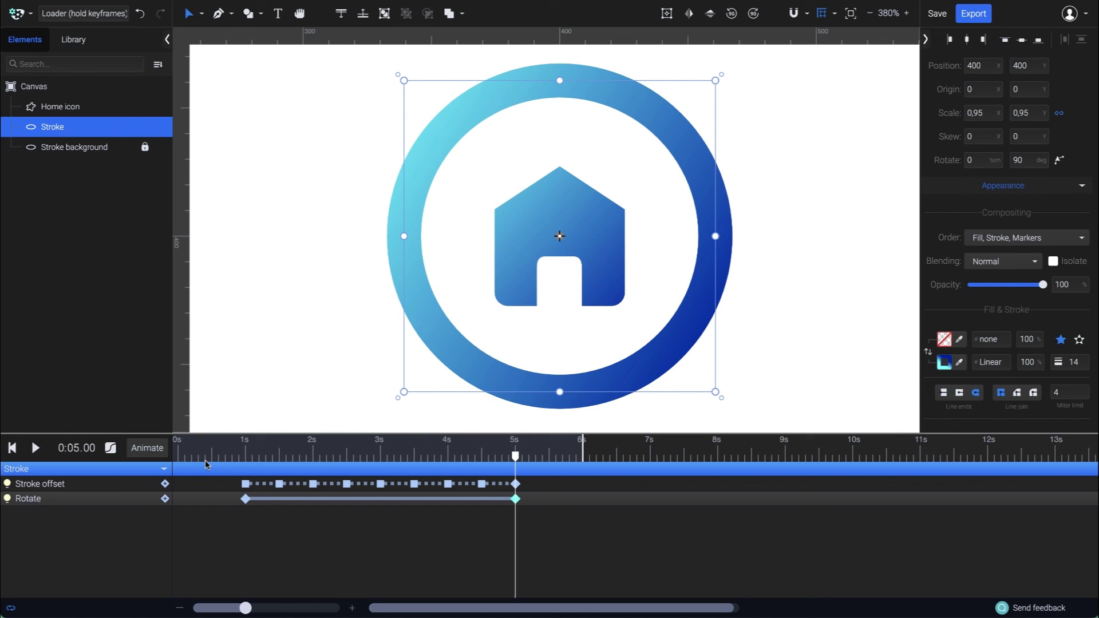
{"action": "left_click", "coordinate": [179, 458]}
{"action": "key", "text": "space"}
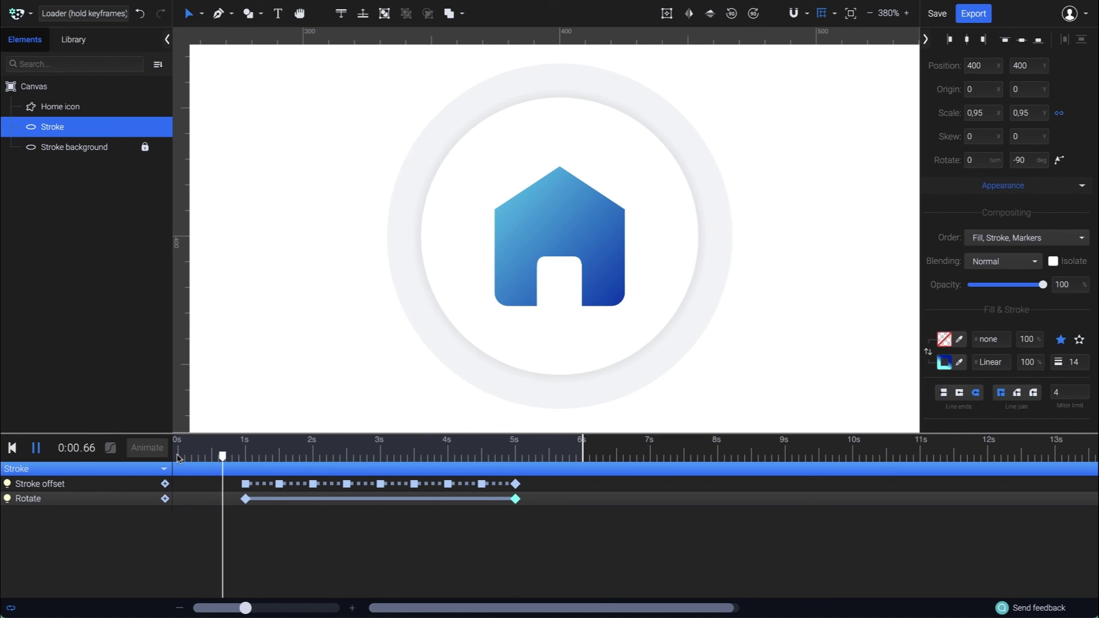